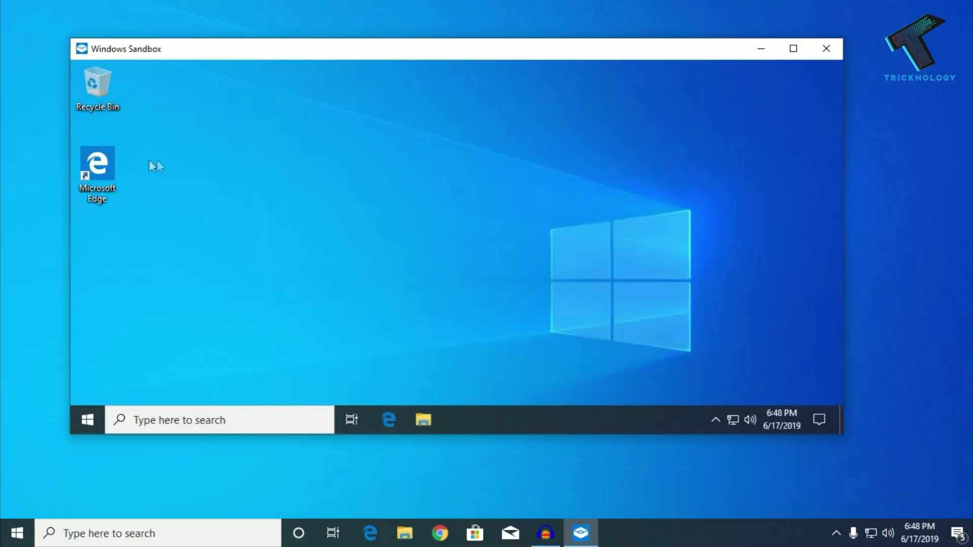
# Launch Edge on the sandbox desktop, maximize it, drop the extra Start tab and close it.
pyautogui.doubleClick(118, 167)
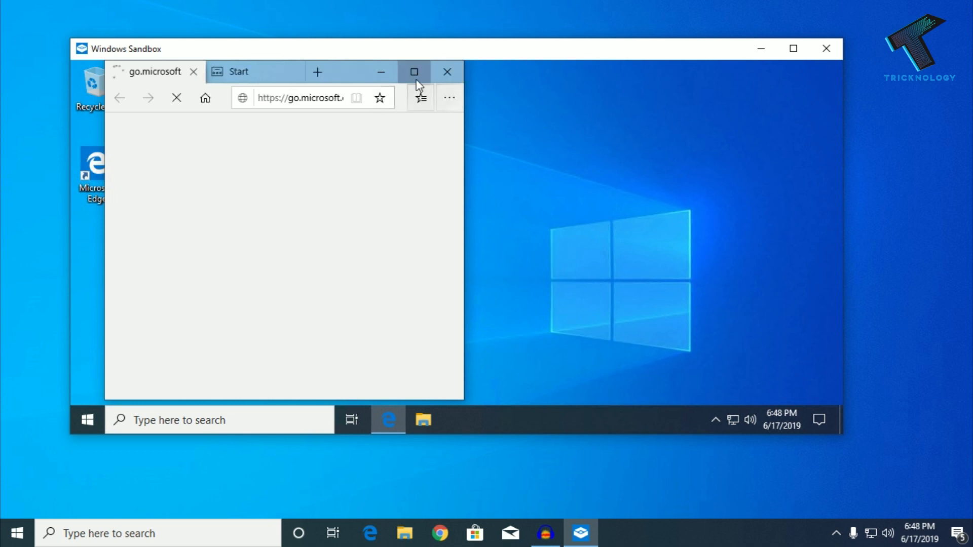
pyautogui.click(414, 72)
pyautogui.click(396, 72)
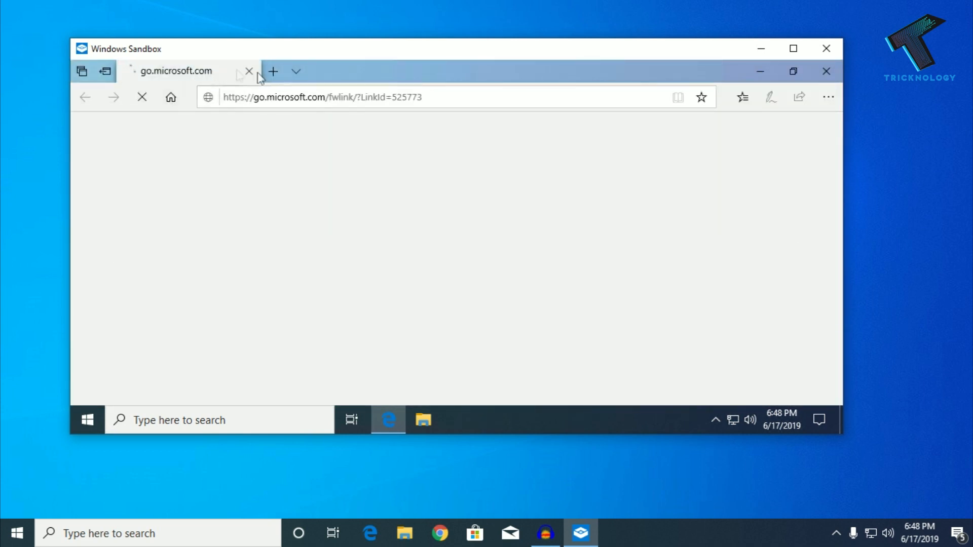
pyautogui.click(824, 72)
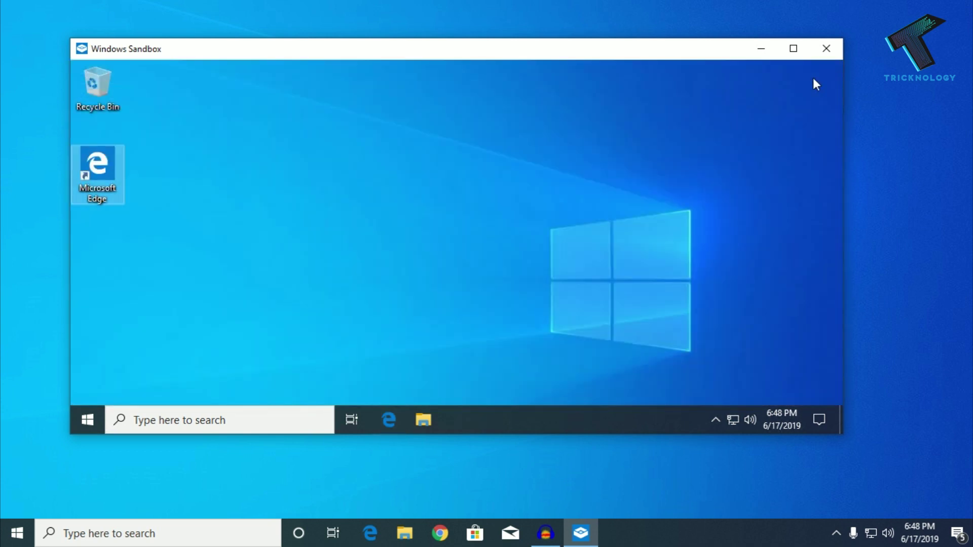
# Relaunch Edge inside the sandbox and resize it to a smaller repositioned window.
pyautogui.doubleClick(98, 169)
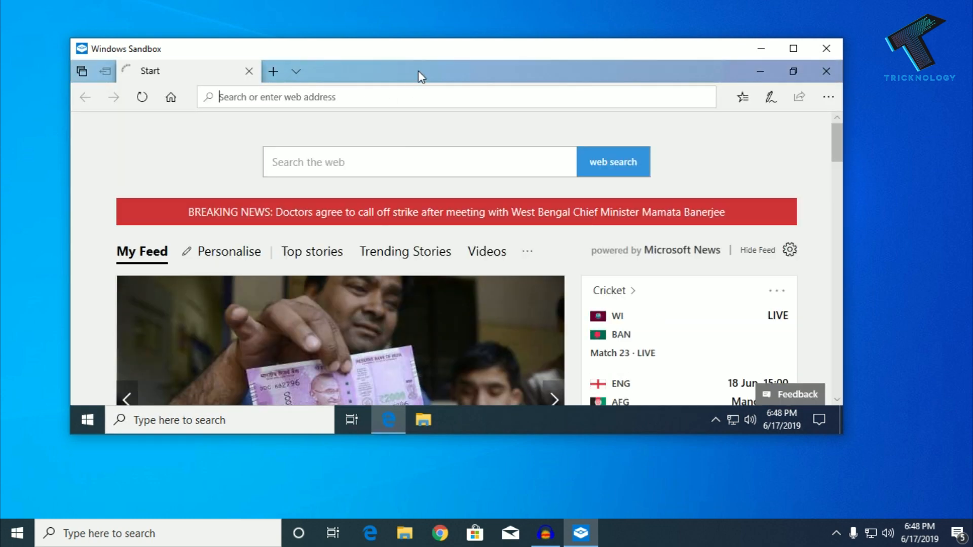
pyautogui.moveTo(418, 71); pyautogui.dragTo(466, 87)
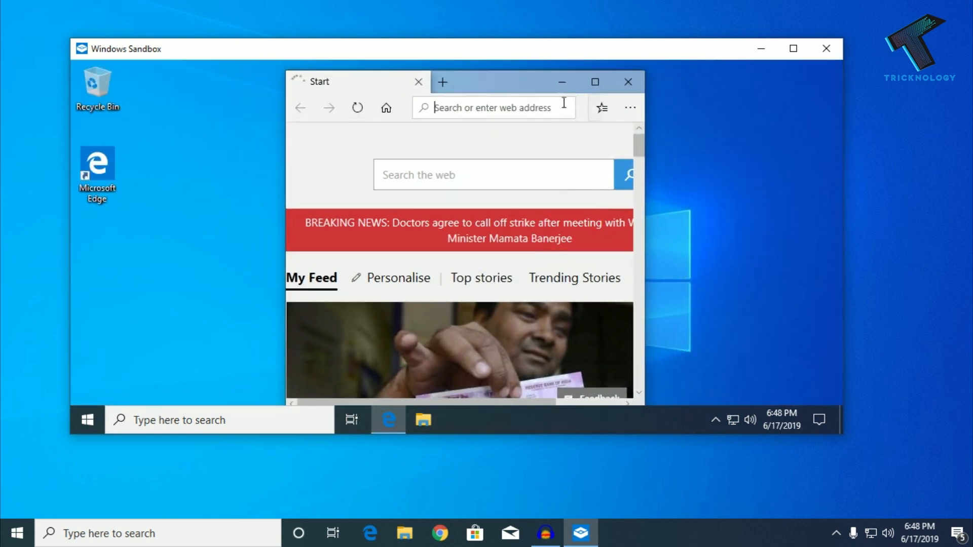
pyautogui.moveTo(507, 89)
pyautogui.mouseDown()
pyautogui.moveTo(494, 69)
pyautogui.moveTo(455, 100)
pyautogui.moveTo(396, 87)
pyautogui.mouseUp()
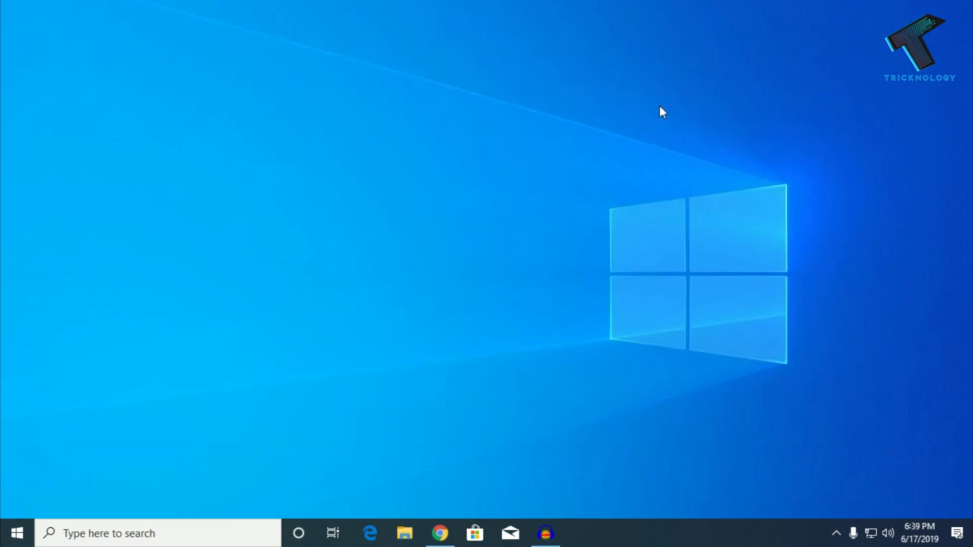
pyautogui.click(17, 533)
pyautogui.click(18, 465)
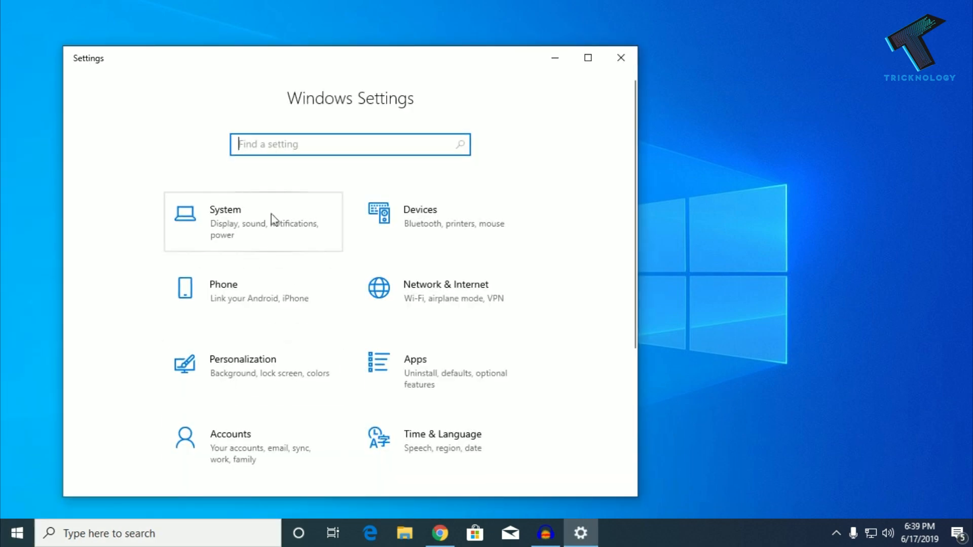
pyautogui.click(236, 230)
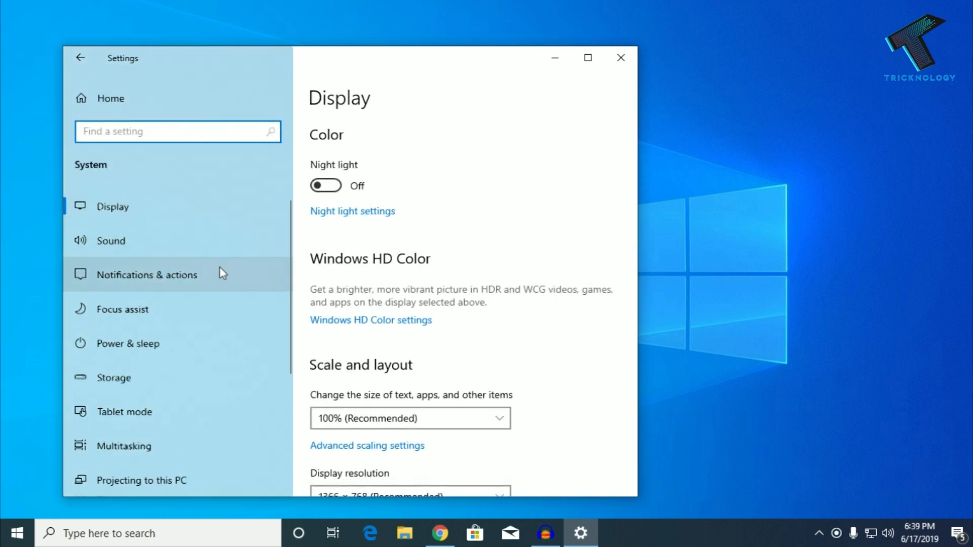
pyautogui.scroll(-2, 220, 267)
pyautogui.scroll(-2, 219, 267)
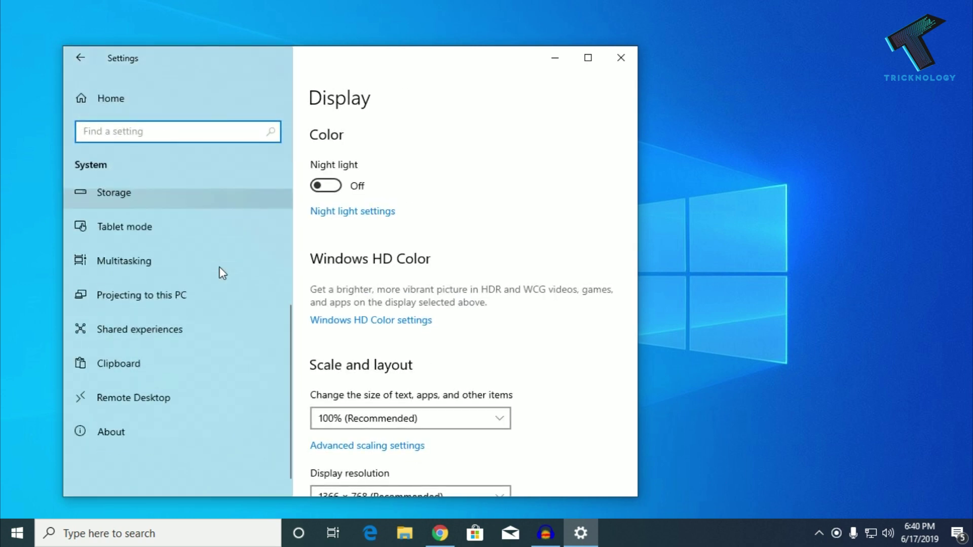
pyautogui.click(138, 427)
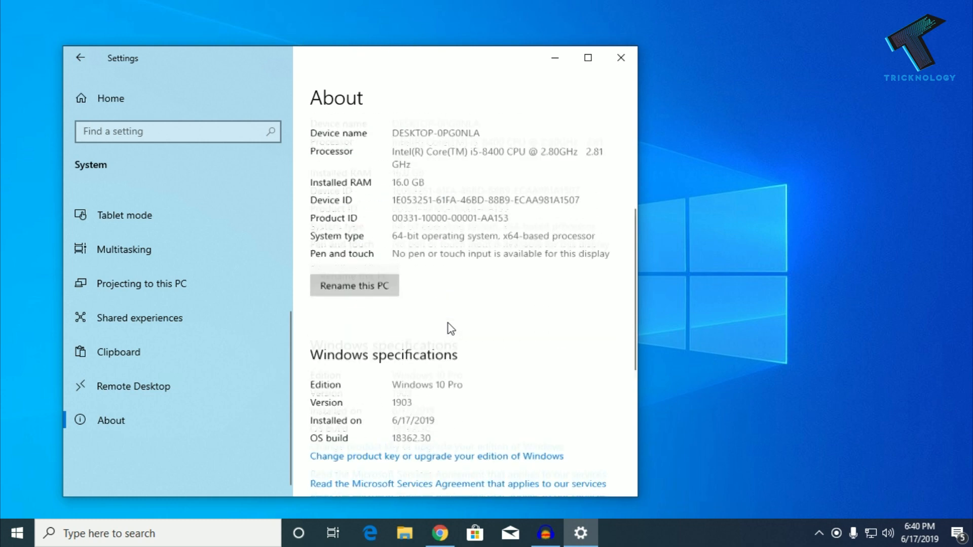
pyautogui.scroll(-3, 448, 328)
pyautogui.scroll(-1, 502, 243)
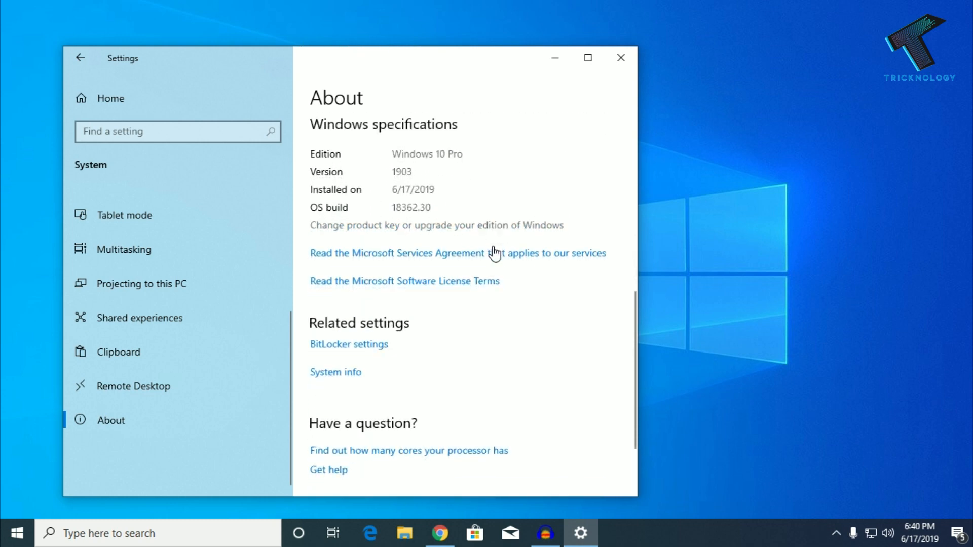
pyautogui.scroll(2, 495, 254)
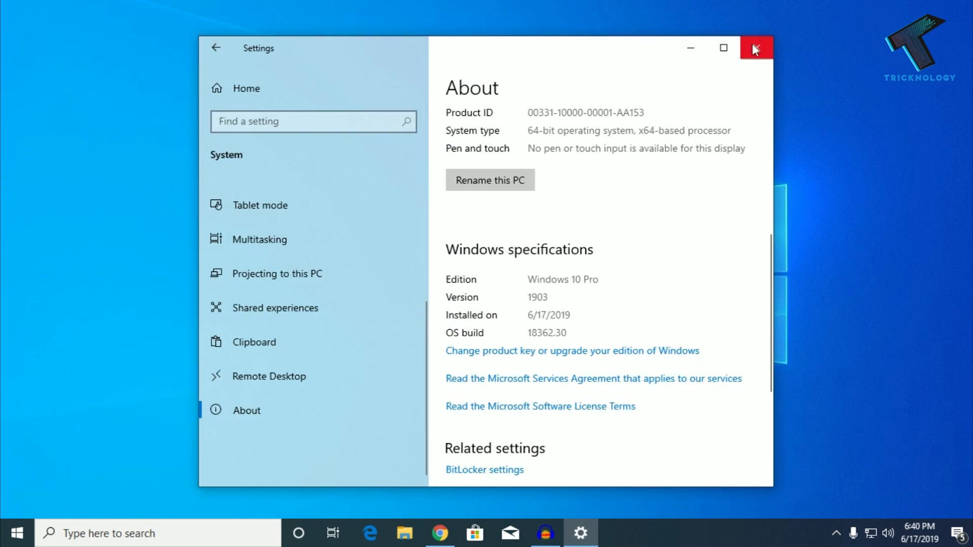
pyautogui.click(757, 48)
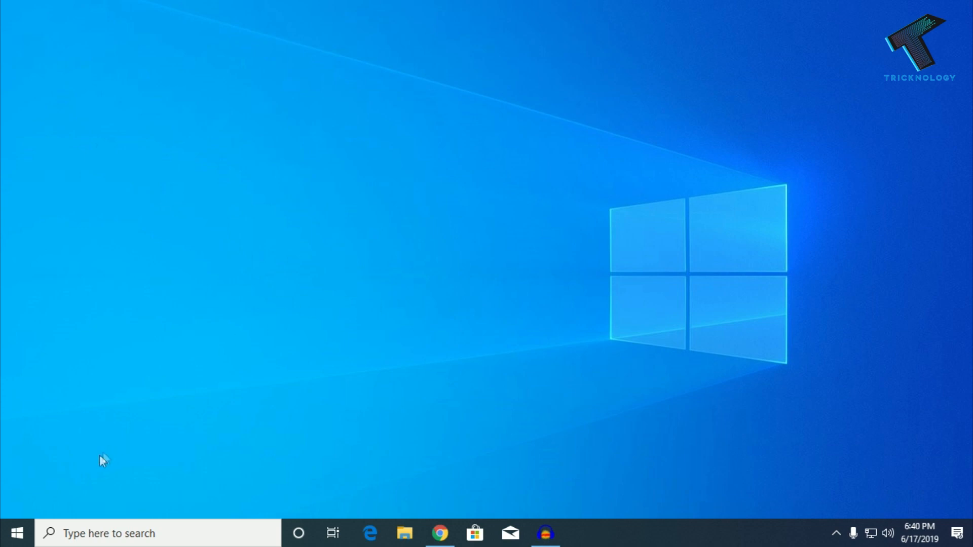
# Find Control Panel through Start search and bring it up on screen.
pyautogui.click(17, 534)
pyautogui.write('cont')
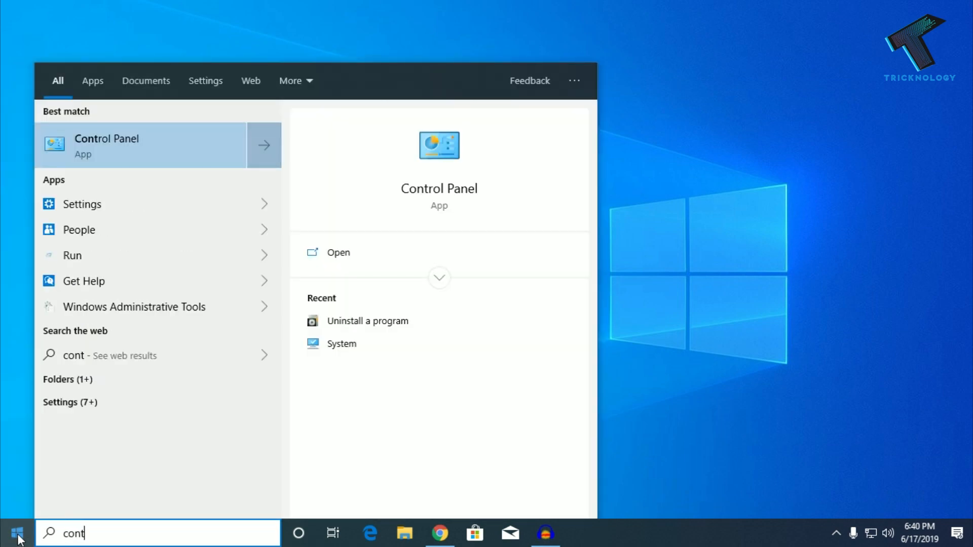
pyautogui.press('Return')
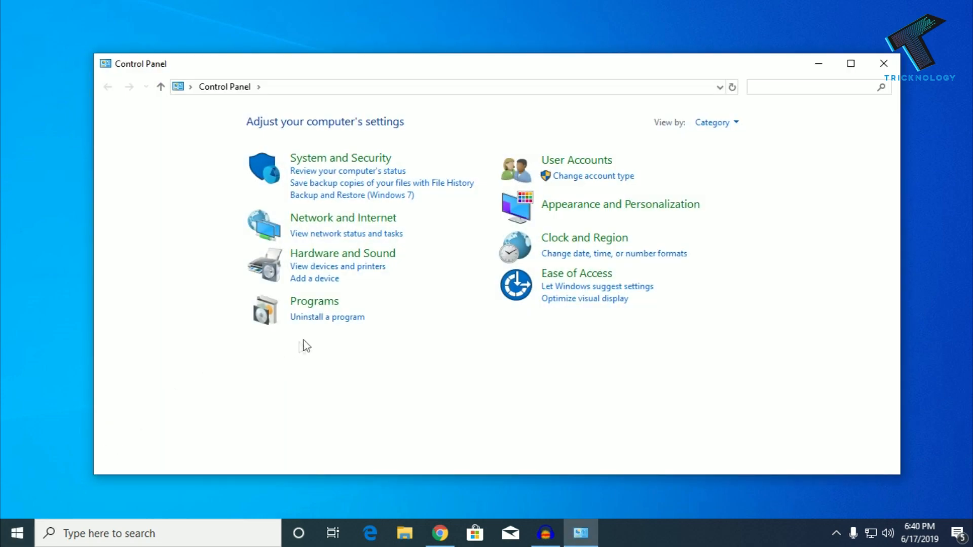
pyautogui.click(883, 63)
pyautogui.press('super')
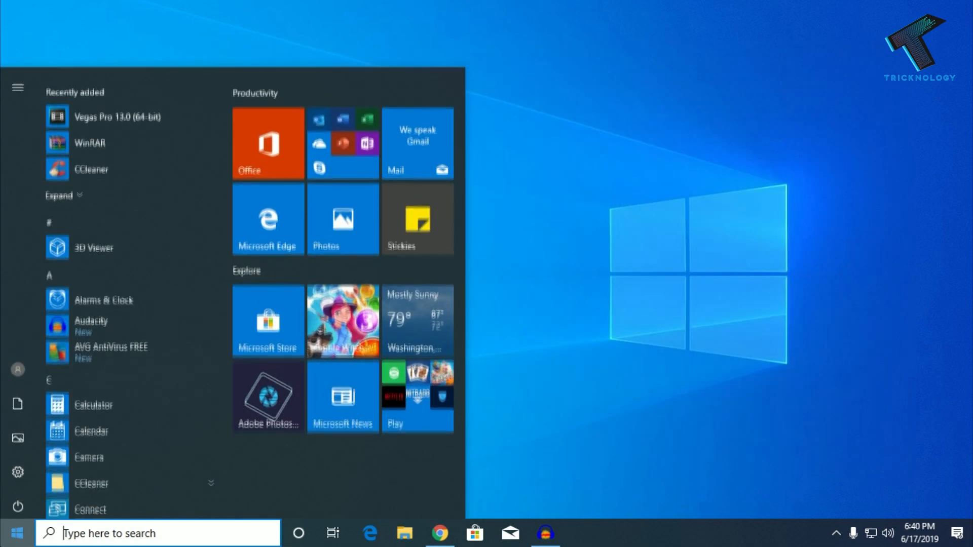
pyautogui.write('control')
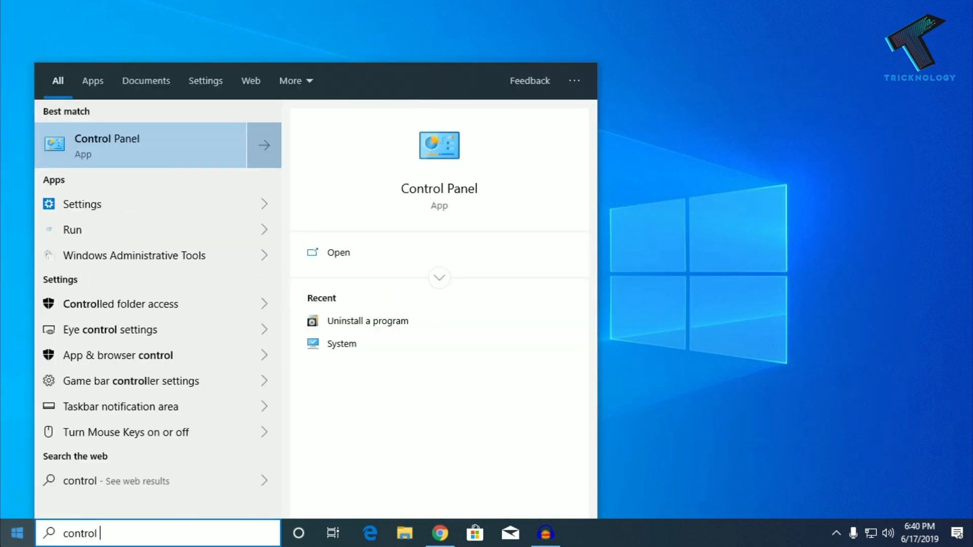
pyautogui.write(' panel')
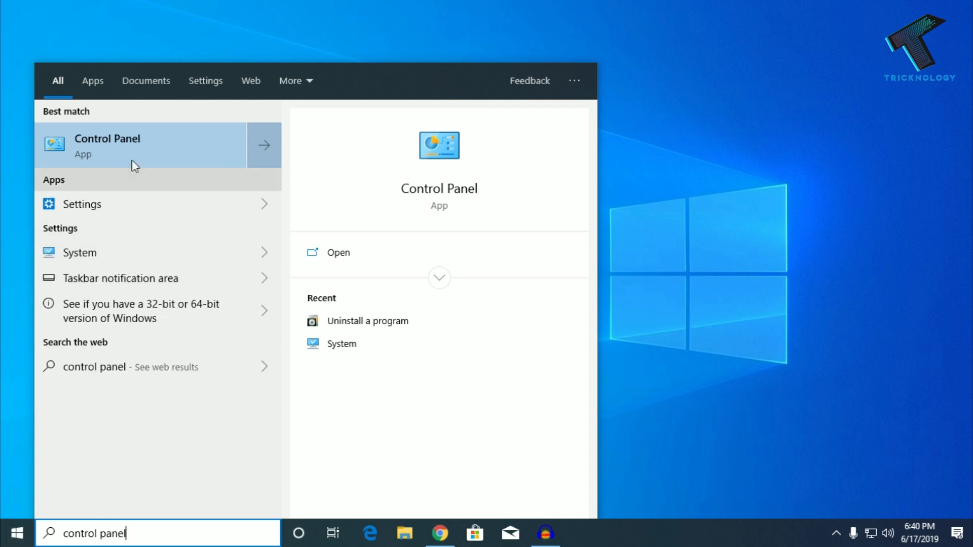
pyautogui.click(142, 145)
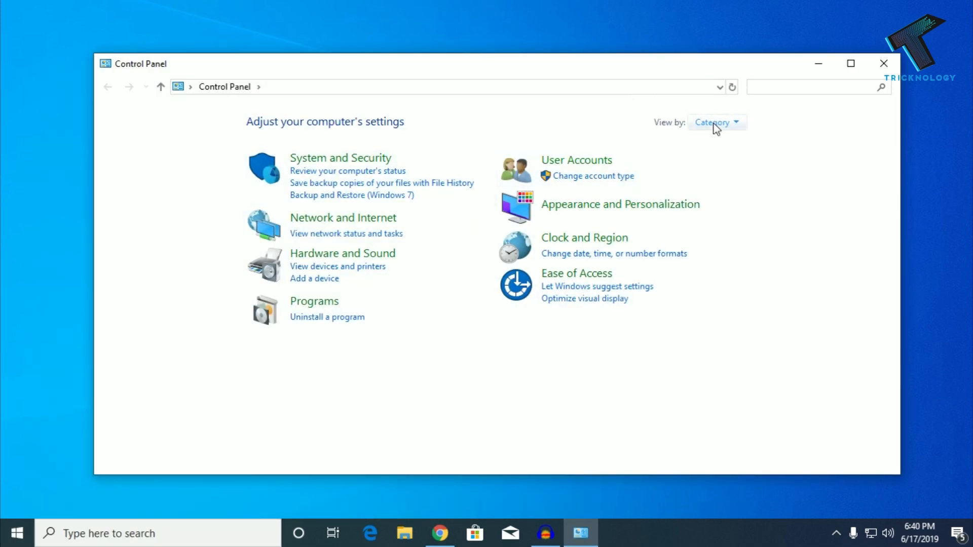
# Keep Control Panel in Category view and go into the Programs section.
pyautogui.click(713, 127)
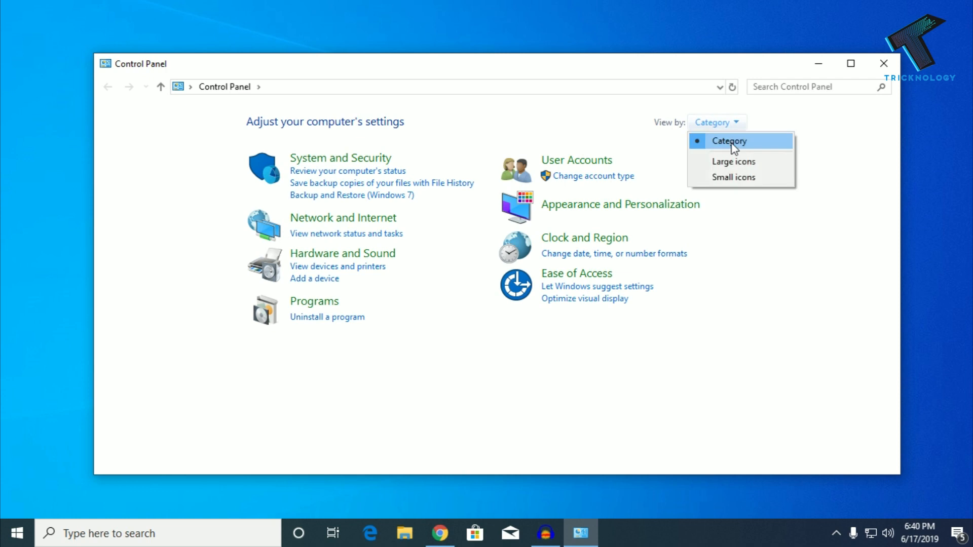
pyautogui.click(731, 144)
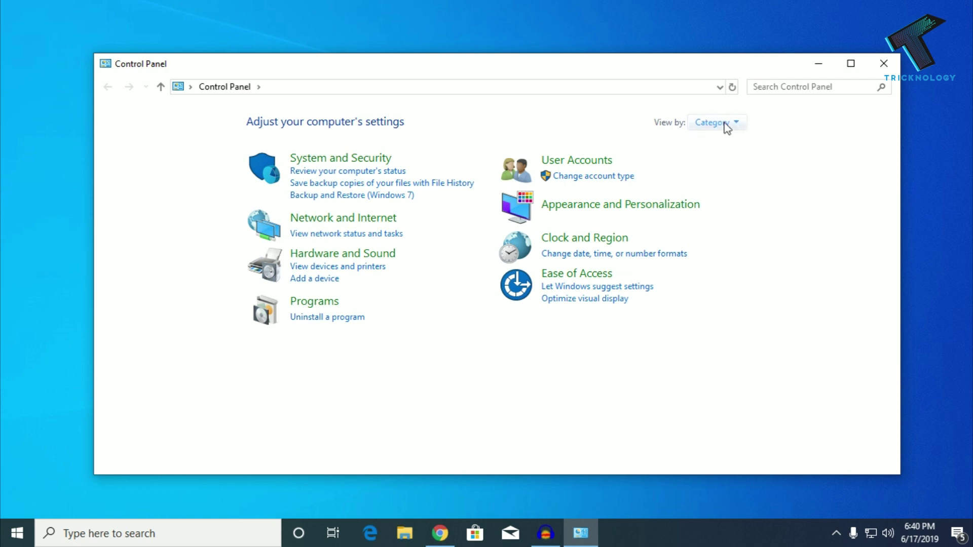
pyautogui.click(326, 306)
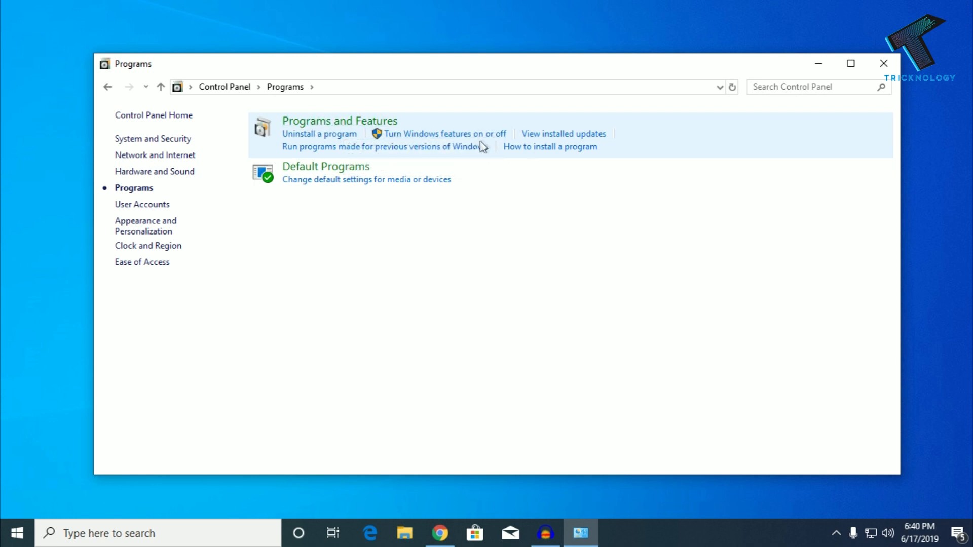
# Tick Windows Sandbox in the Windows Features list and apply the change with OK.
pyautogui.click(480, 140)
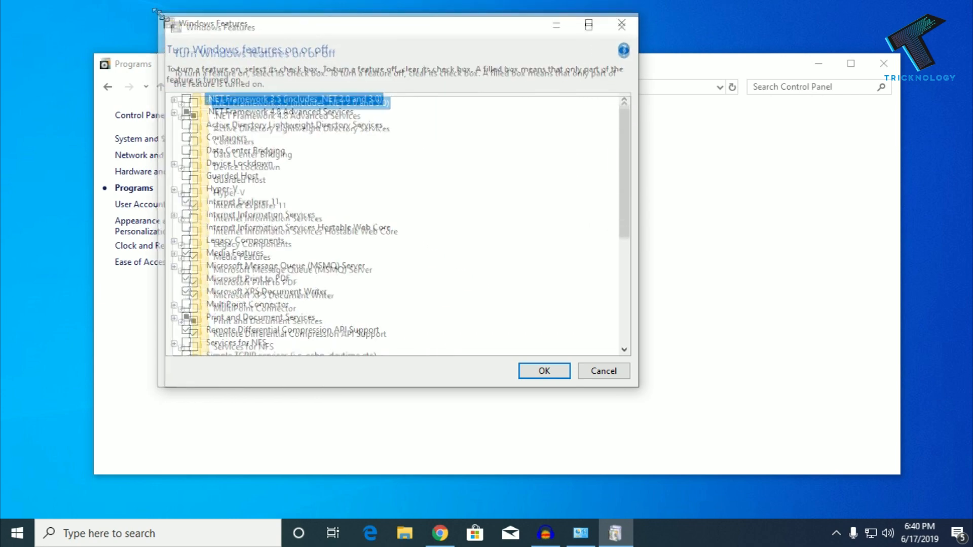
pyautogui.moveTo(343, 126); pyautogui.dragTo(146, 8)
pyautogui.moveTo(623, 160); pyautogui.dragTo(615, 280)
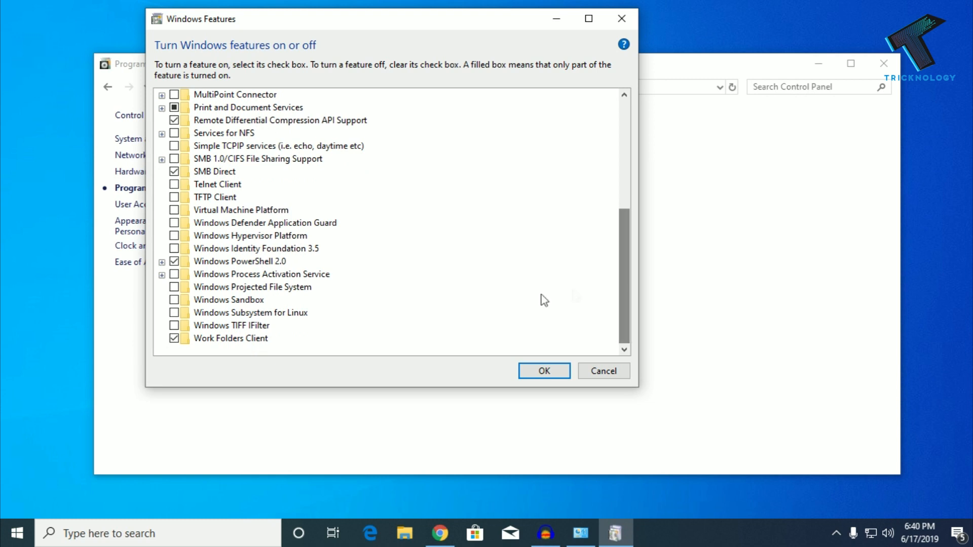
pyautogui.click(174, 299)
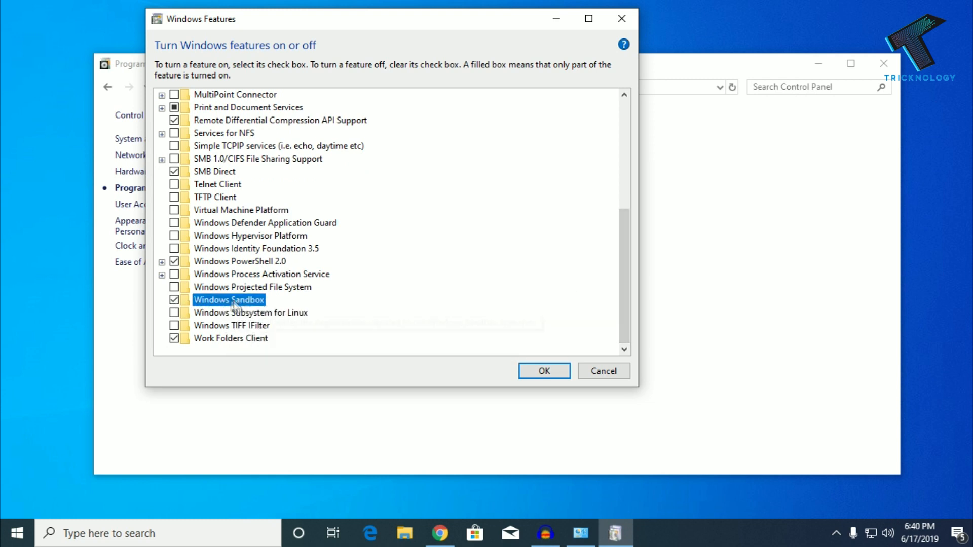
pyautogui.click(545, 373)
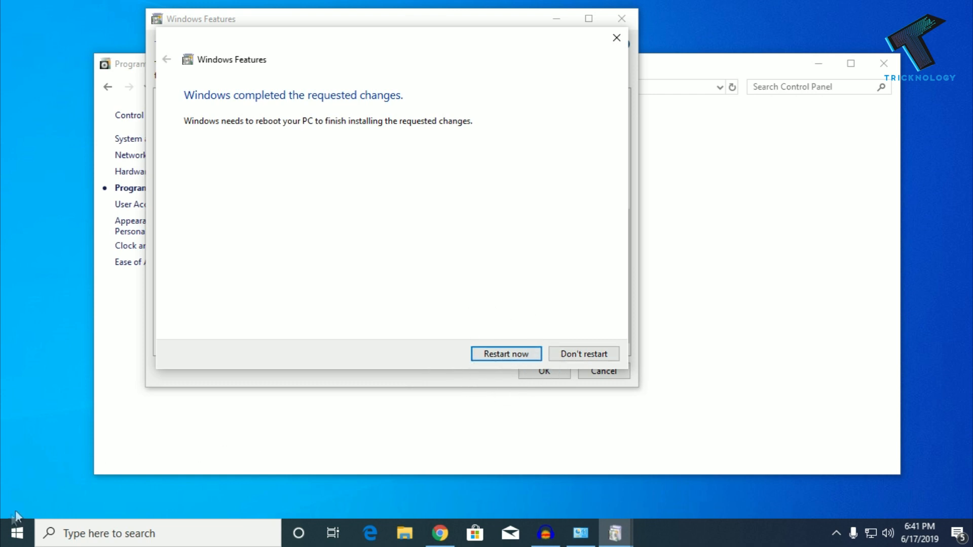
# Hide the Programs window to reveal the restart prompt and reboot the PC.
pyautogui.click(16, 532)
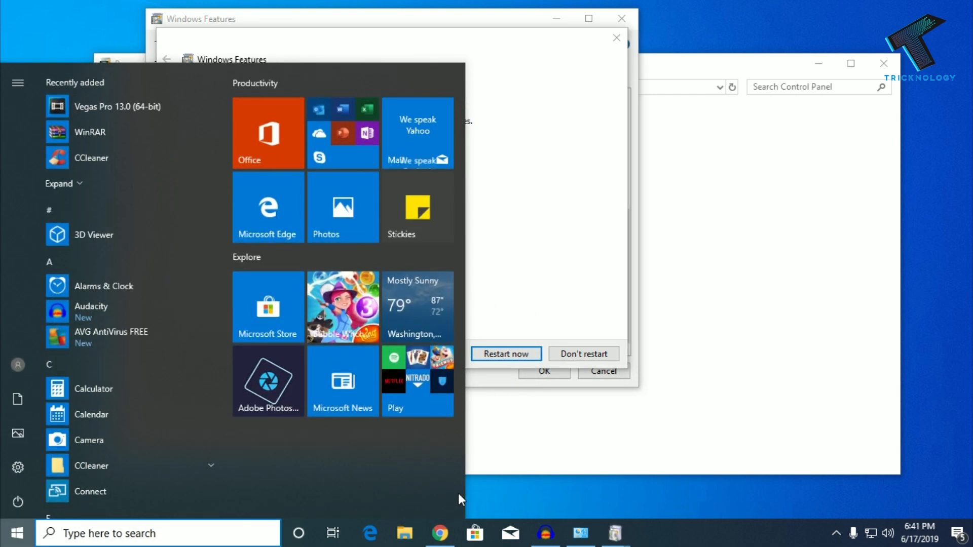
pyautogui.click(529, 399)
pyautogui.click(818, 62)
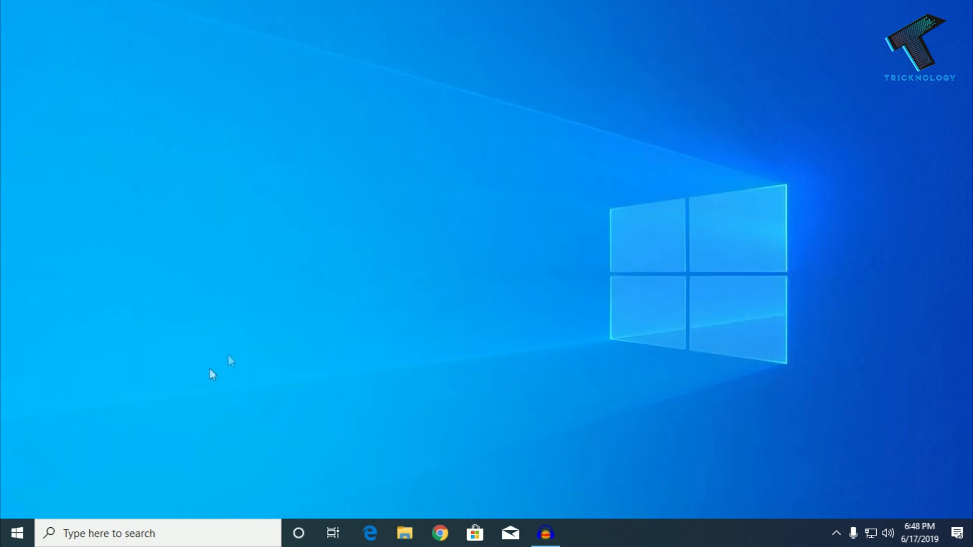
# Search 'sandbox', launch Windows Sandbox and approve it at the UAC prompt.
pyautogui.click(15, 533)
pyautogui.write('sa')
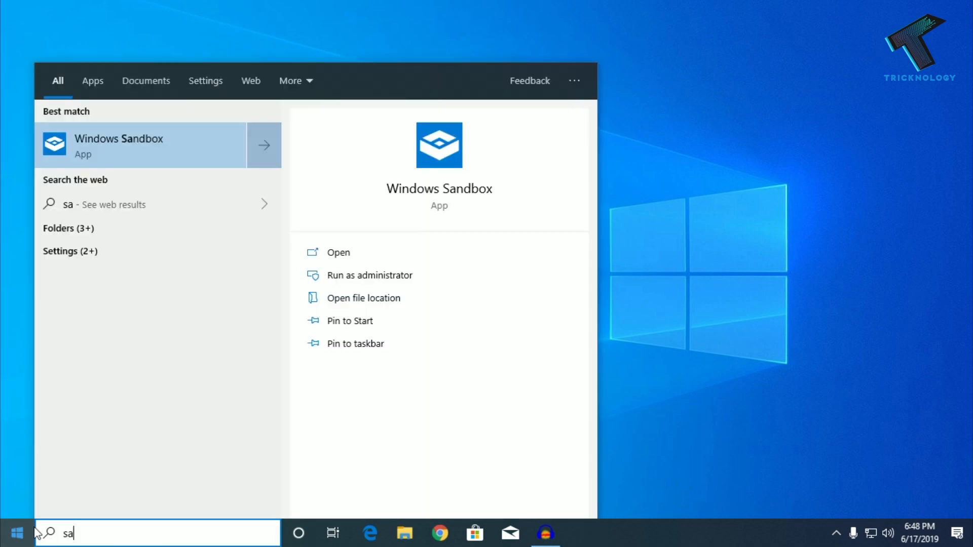
pyautogui.write('nb')
pyautogui.press('BackSpace')
pyautogui.write('d')
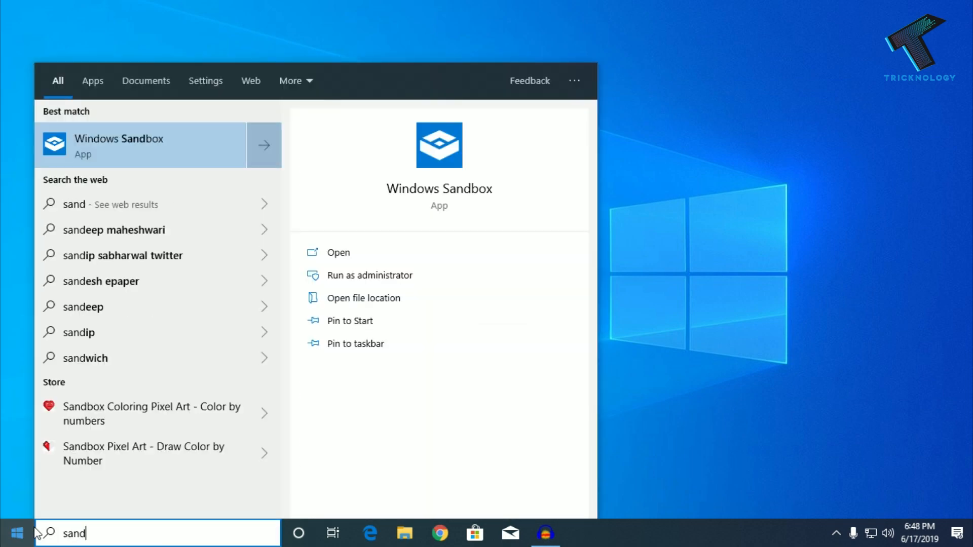
pyautogui.write('box')
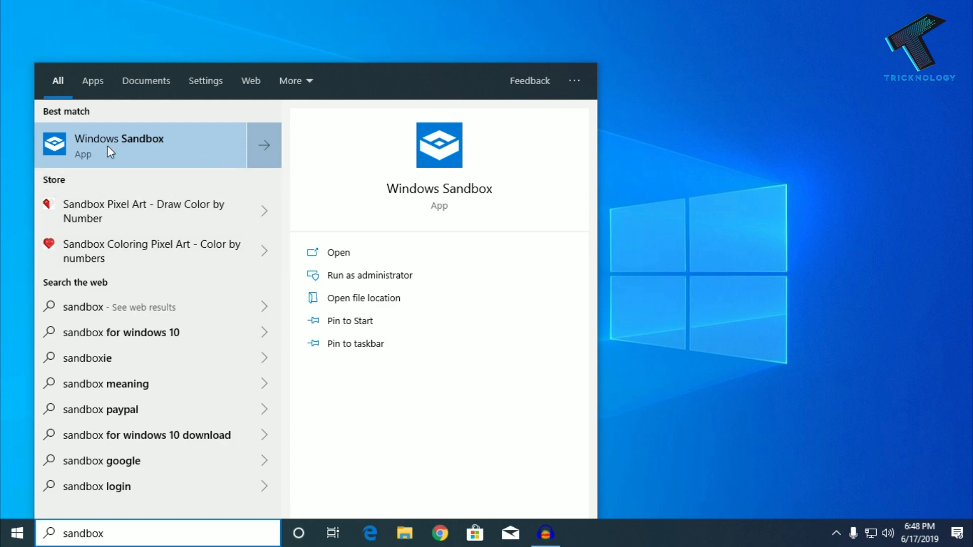
pyautogui.click(144, 143)
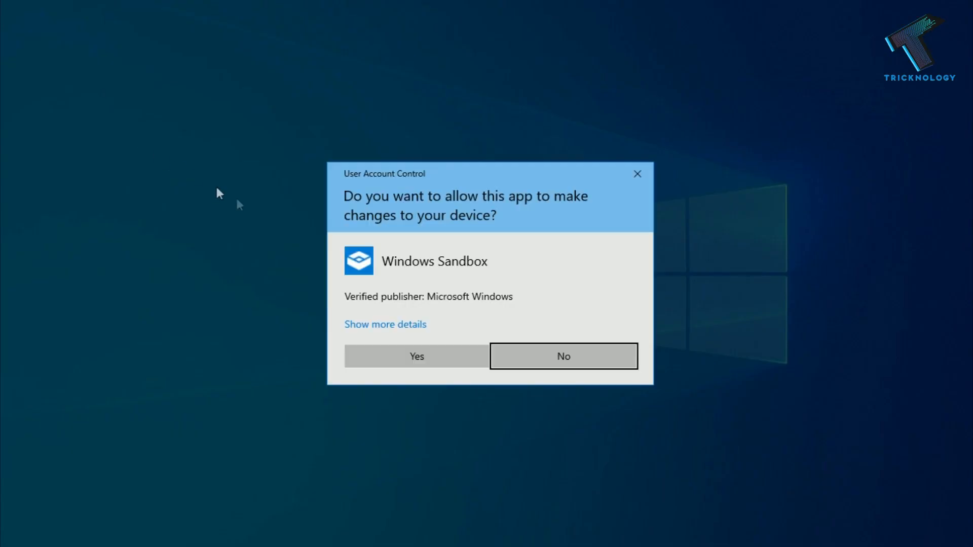
pyautogui.click(391, 348)
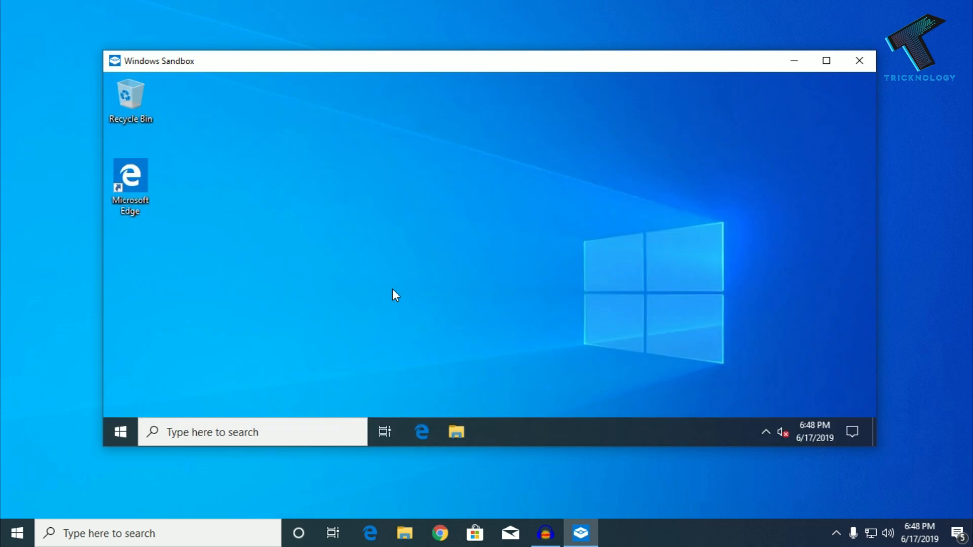
pyautogui.moveTo(517, 63); pyautogui.dragTo(483, 50)
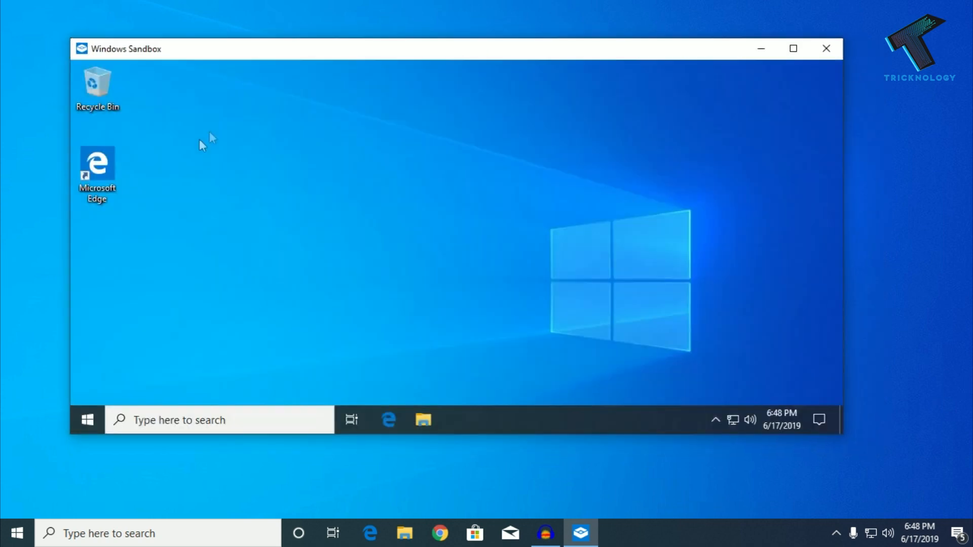
pyautogui.doubleClick(120, 172)
pyautogui.click(814, 76)
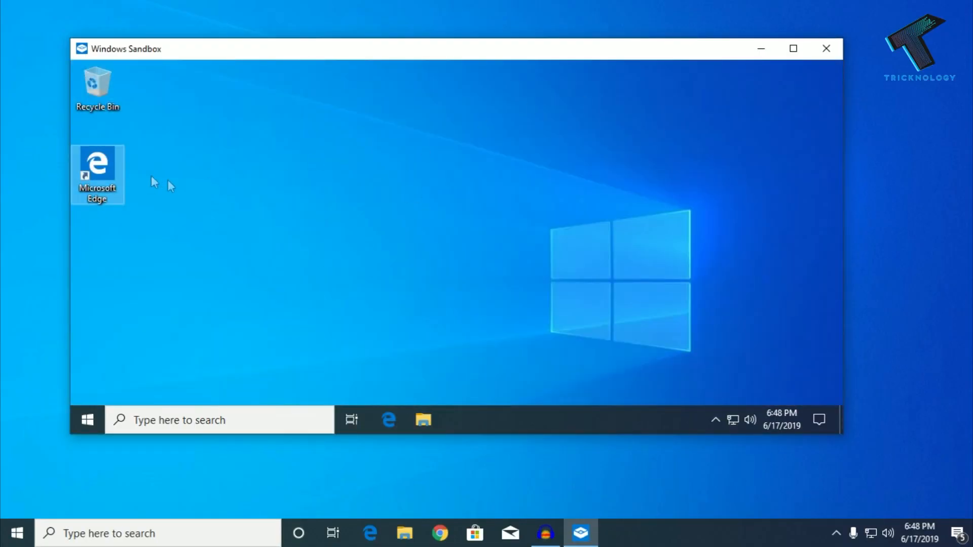
pyautogui.doubleClick(106, 168)
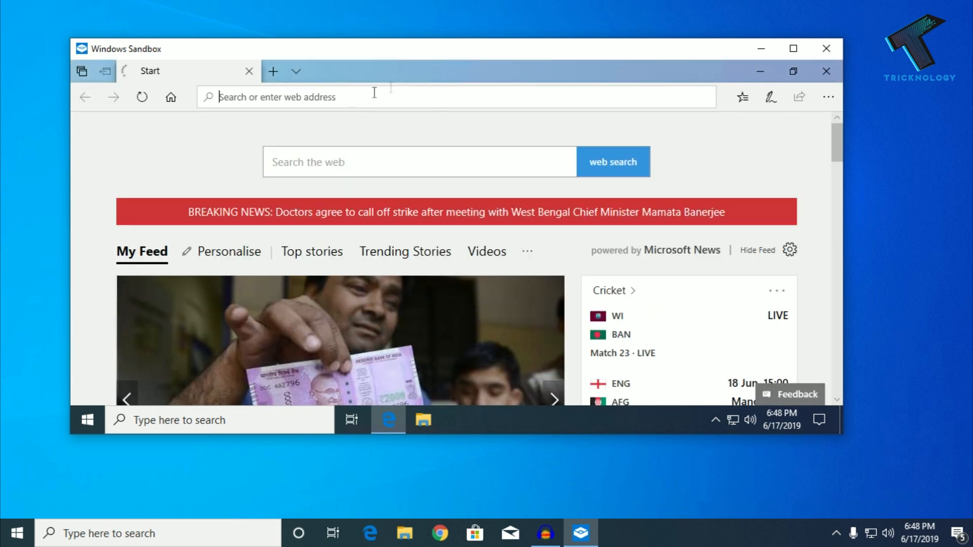
pyautogui.doubleClick(374, 71)
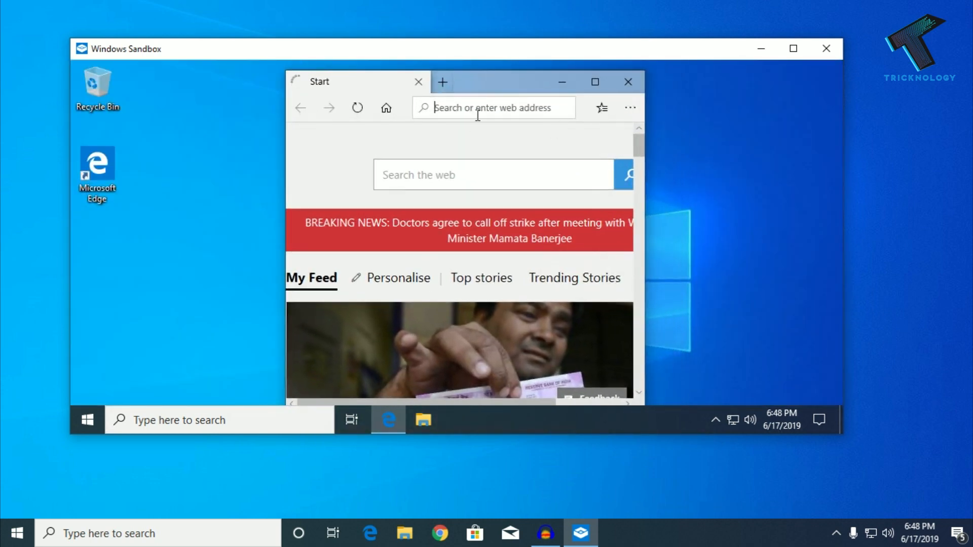
pyautogui.doubleClick(506, 87)
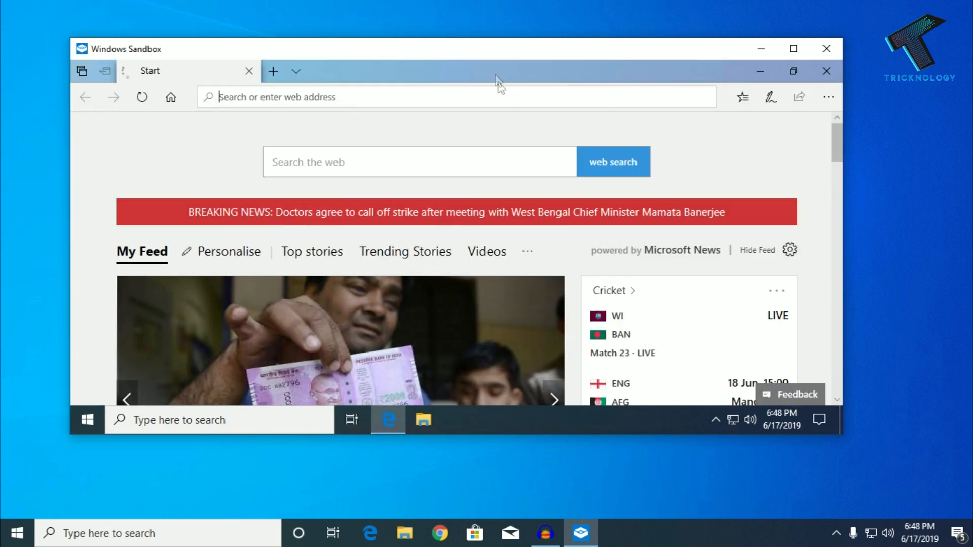
pyautogui.moveTo(497, 87); pyautogui.dragTo(434, 81)
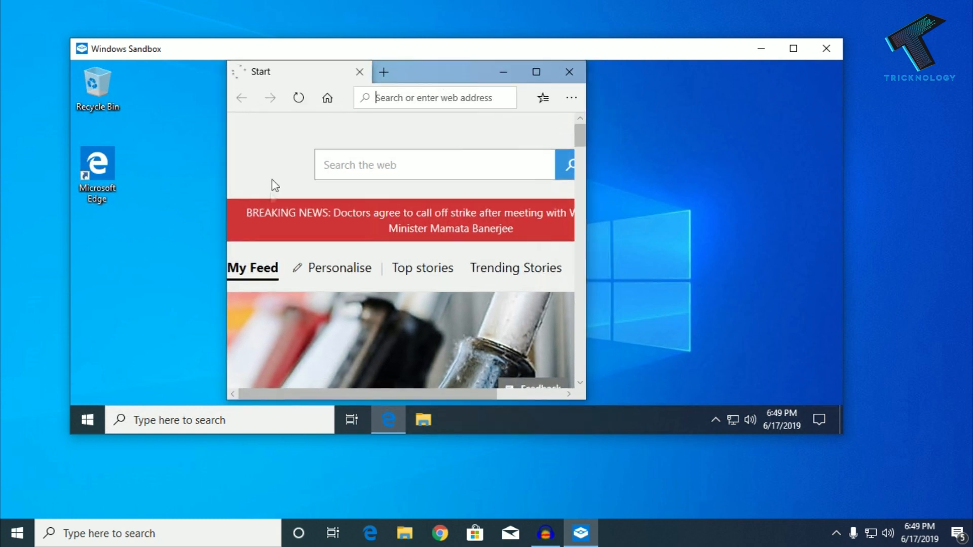
pyautogui.click(157, 245)
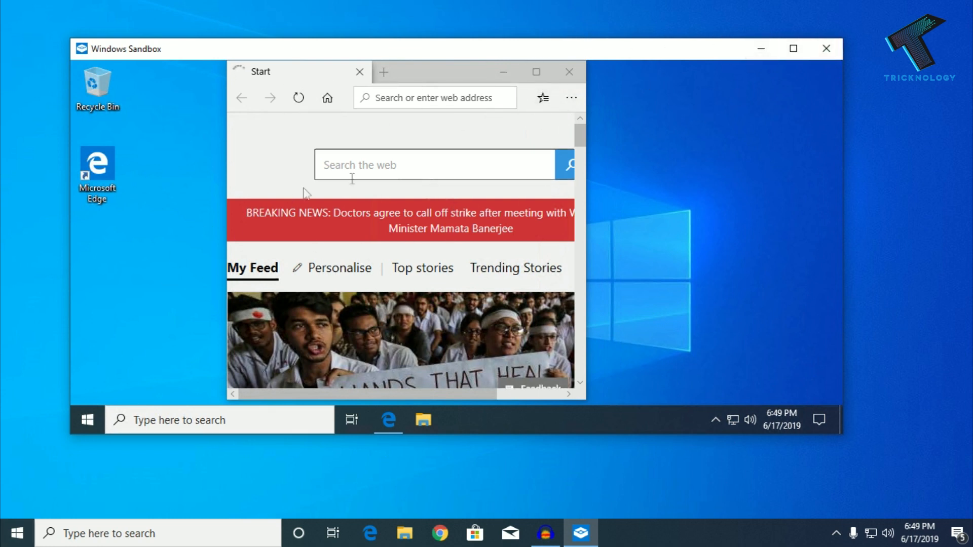
pyautogui.moveTo(443, 47)
pyautogui.mouseDown()
pyautogui.moveTo(413, 49)
pyautogui.moveTo(417, 33)
pyautogui.mouseUp()
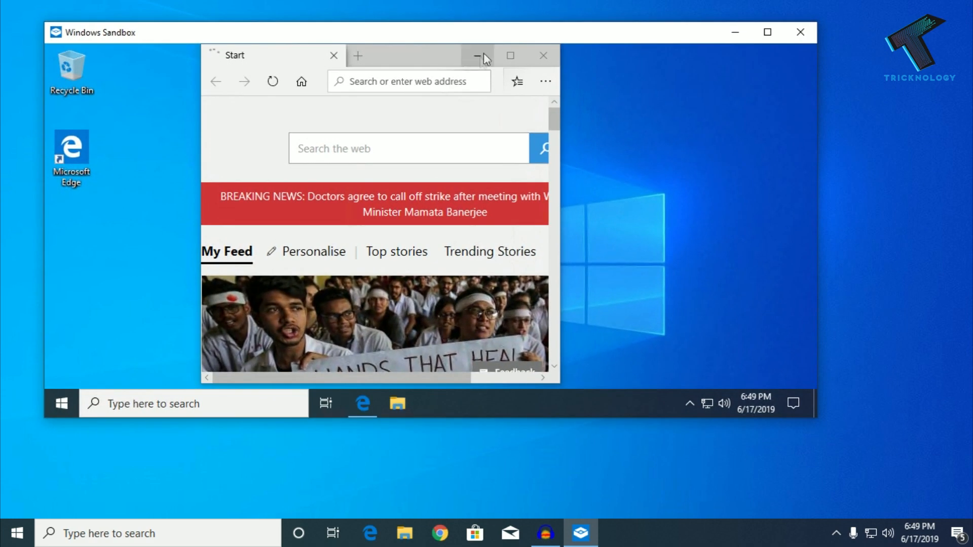
pyautogui.click(543, 55)
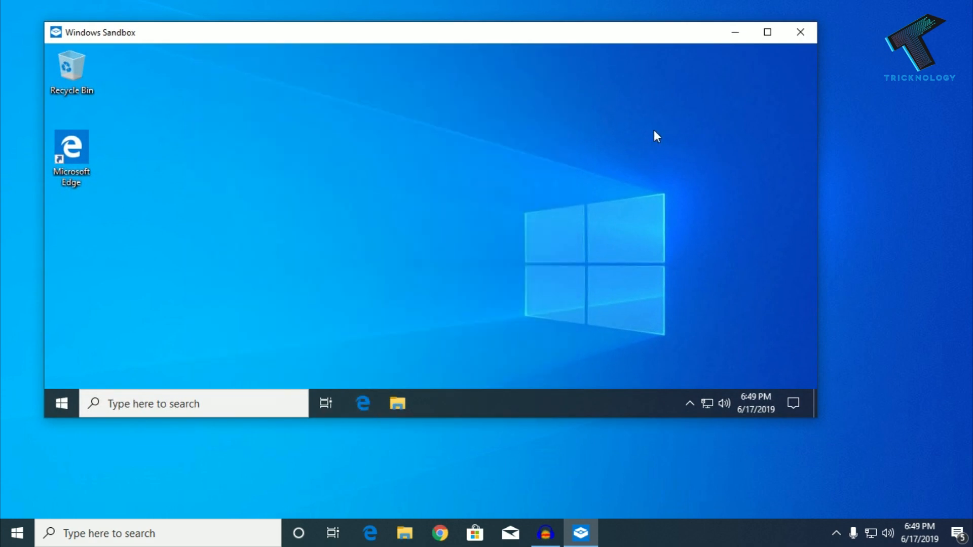